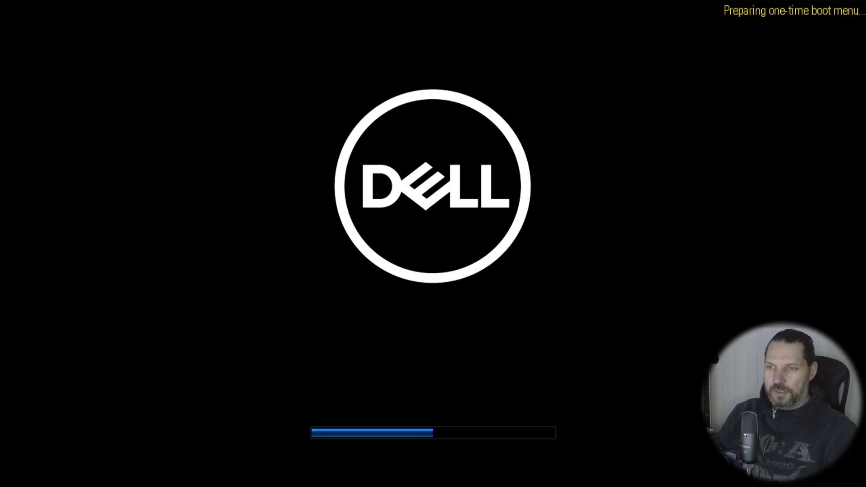
Boot the laptop from the Ubuntu USB drive and launch 'Try or Install Ubuntu' in GRUB.
{"action": "key", "text": "Down"}
{"action": "key", "text": "Down"}
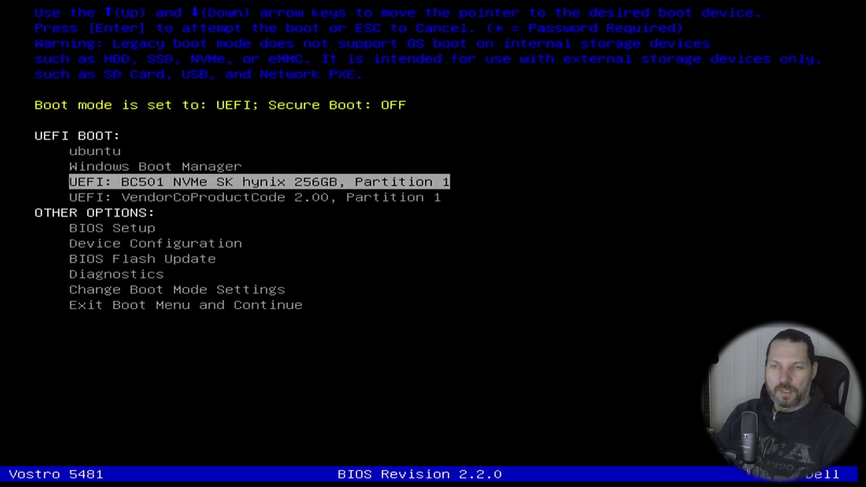
{"action": "key", "text": "Down"}
{"action": "key", "text": "Return"}
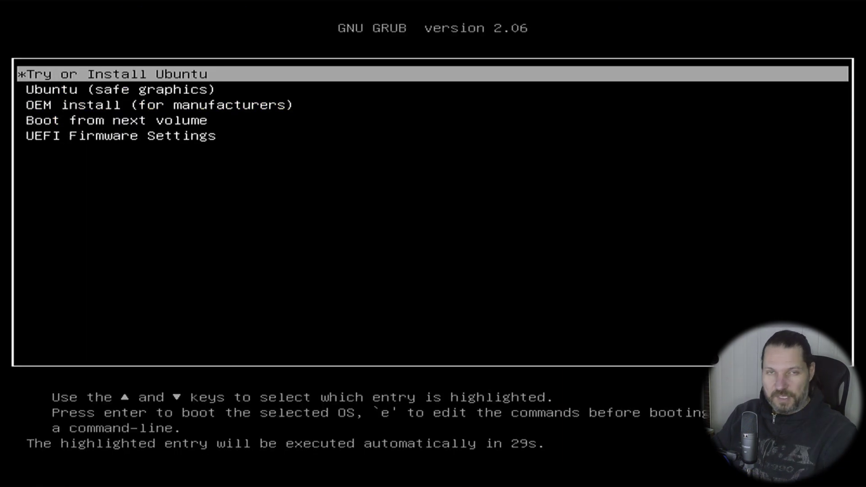
{"action": "key", "text": "Return"}
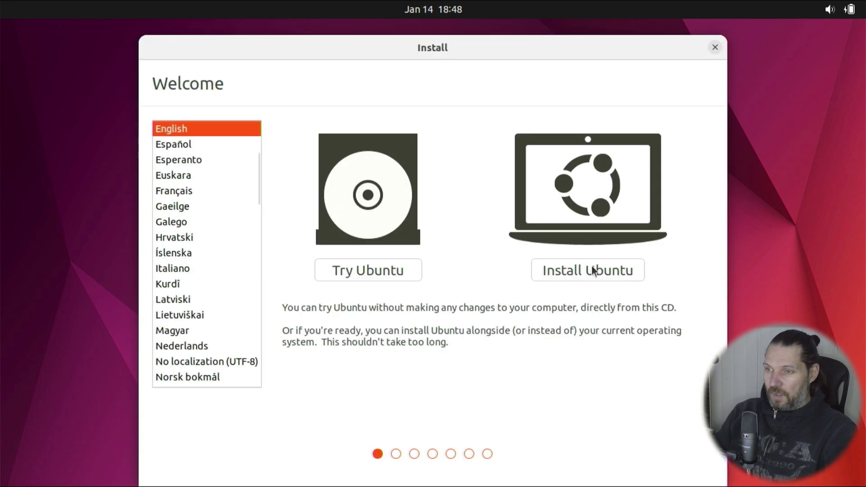
Start Install Ubuntu with the English (UK) keyboard layout and no Wi-Fi connection.
{"action": "left_click", "coordinate": [583, 278]}
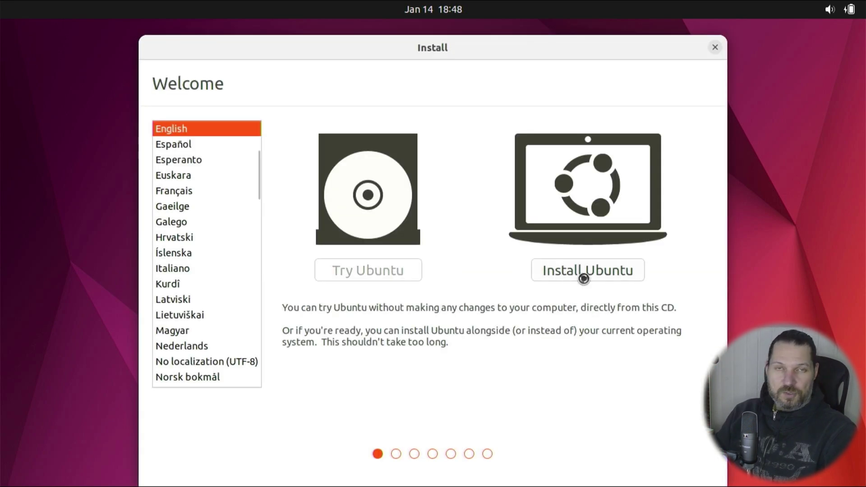
{"action": "left_click", "coordinate": [317, 215]}
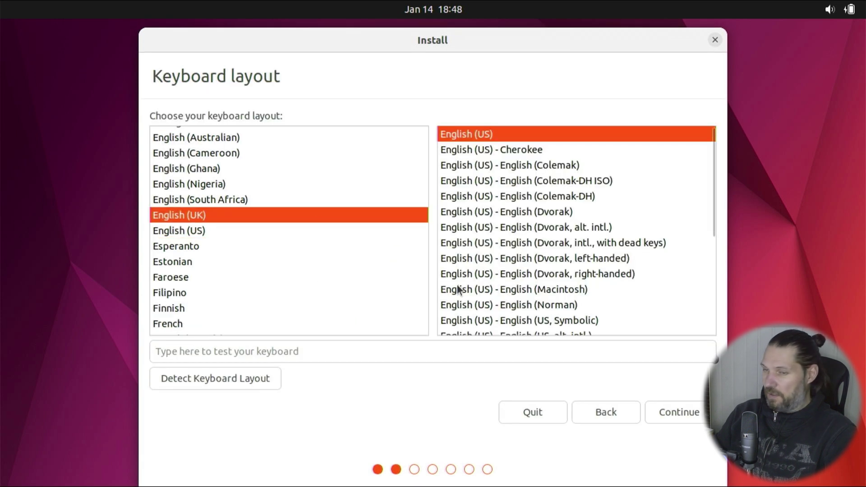
{"action": "left_click", "coordinate": [676, 411]}
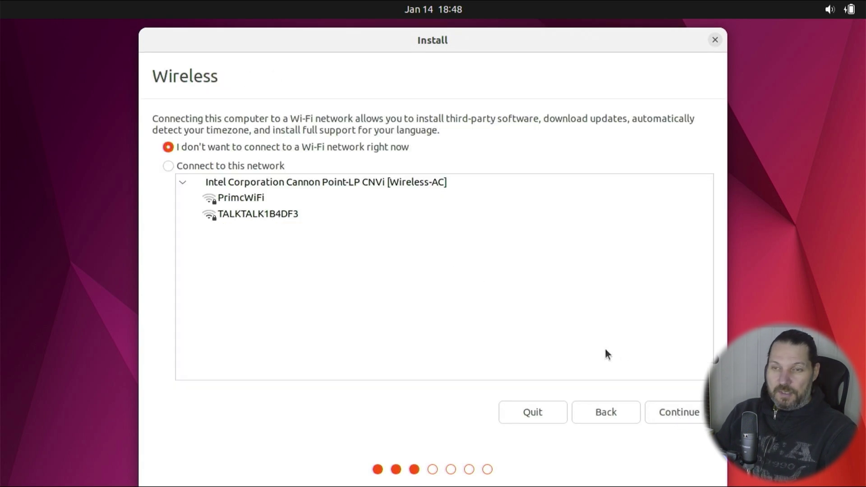
{"action": "left_click", "coordinate": [682, 415]}
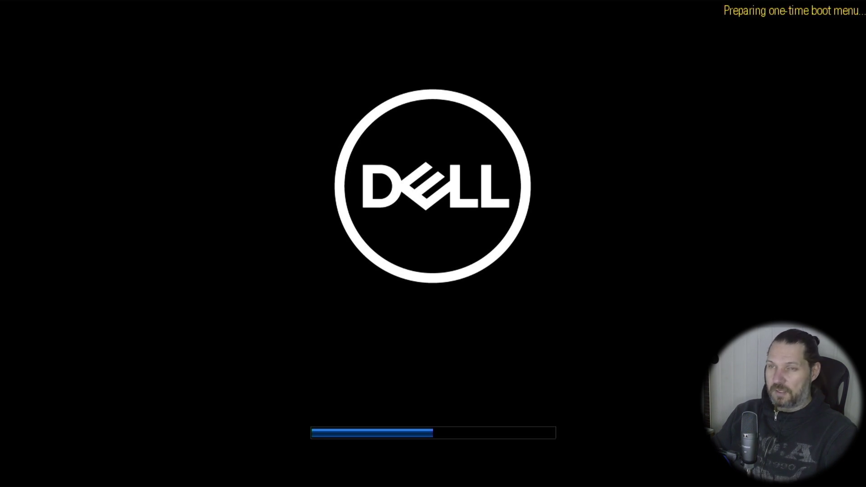
Enter Dell BIOS Setup from the one-time boot menu.
{"action": "key", "text": "Down"}
{"action": "key", "text": "Down"}
{"action": "key", "text": "Down"}
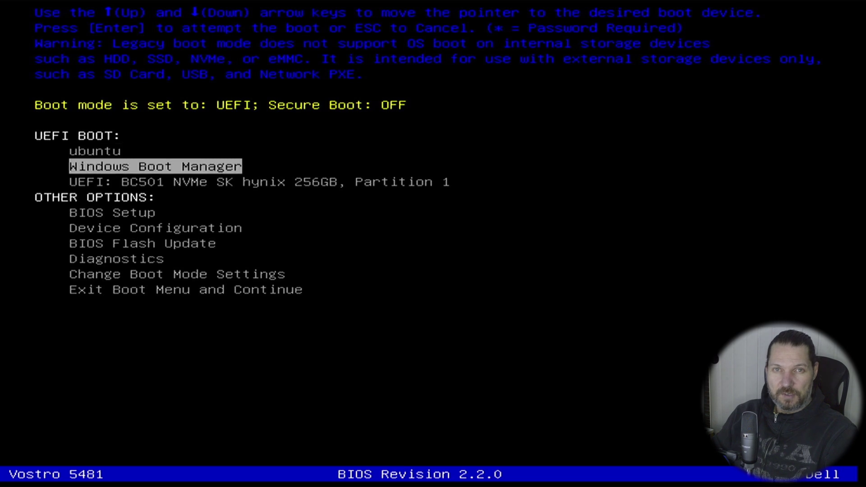
{"action": "key", "text": "Down"}
{"action": "key", "text": "Up"}
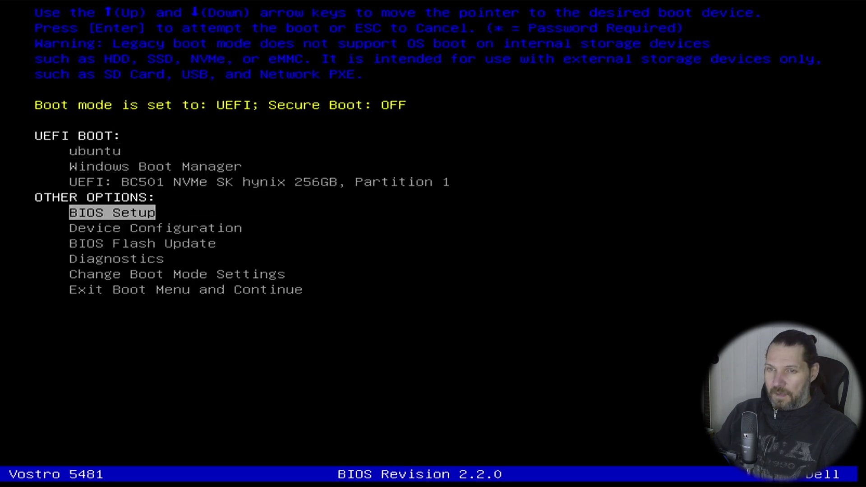
{"action": "key", "text": "Return"}
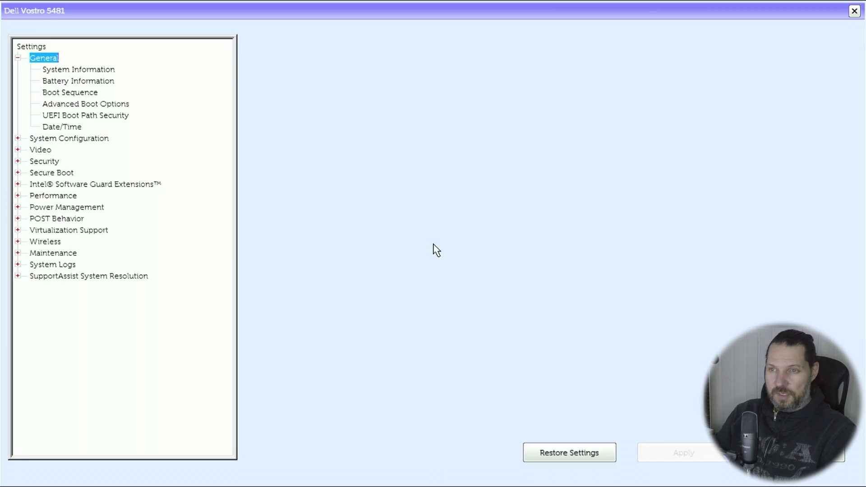
Set System Configuration > SATA Operation to AHCI, confirm the warning and apply.
{"action": "key", "text": "Down"}
{"action": "key", "text": "Down"}
{"action": "key", "text": "Down"}
{"action": "key", "text": "Down"}
{"action": "key", "text": "Down"}
{"action": "key", "text": "Down"}
{"action": "key", "text": "Down"}
{"action": "key", "text": "Right"}
{"action": "key", "text": "Down"}
{"action": "key", "text": "Down"}
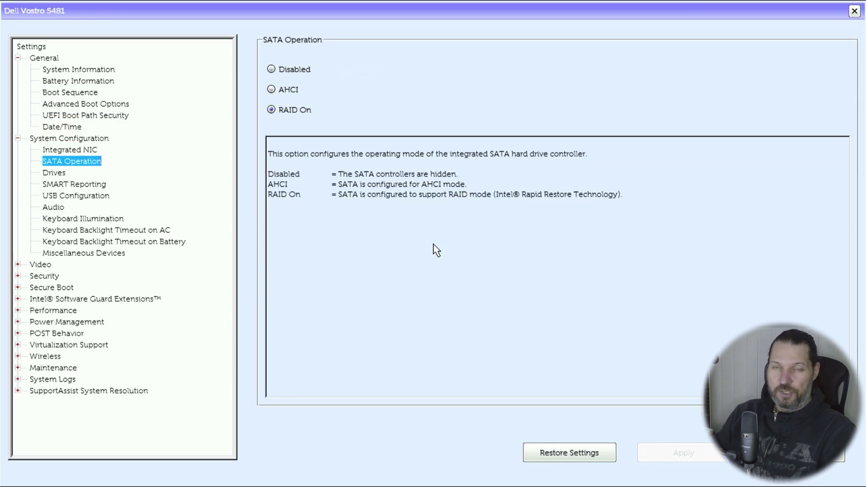
{"action": "left_click", "coordinate": [288, 90]}
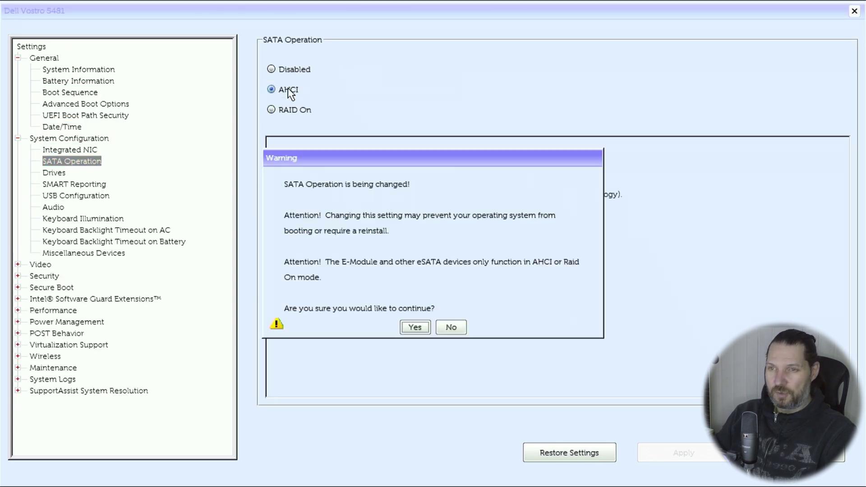
{"action": "left_click", "coordinate": [416, 327]}
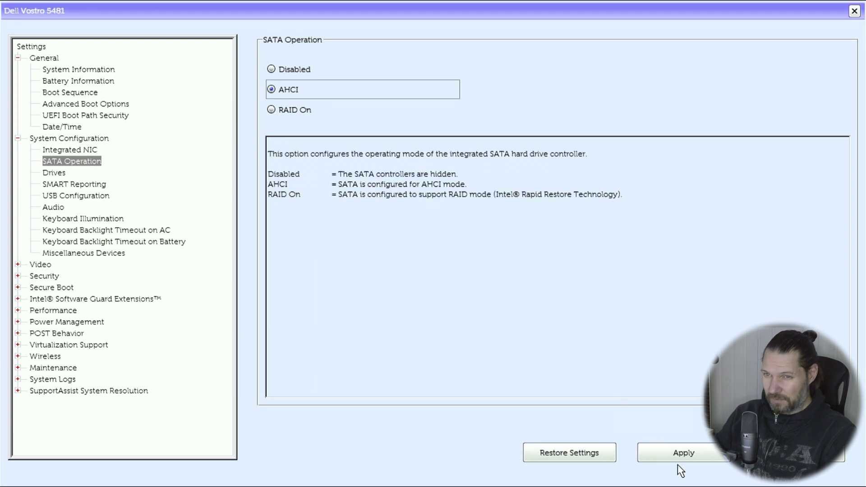
{"action": "left_click", "coordinate": [679, 454]}
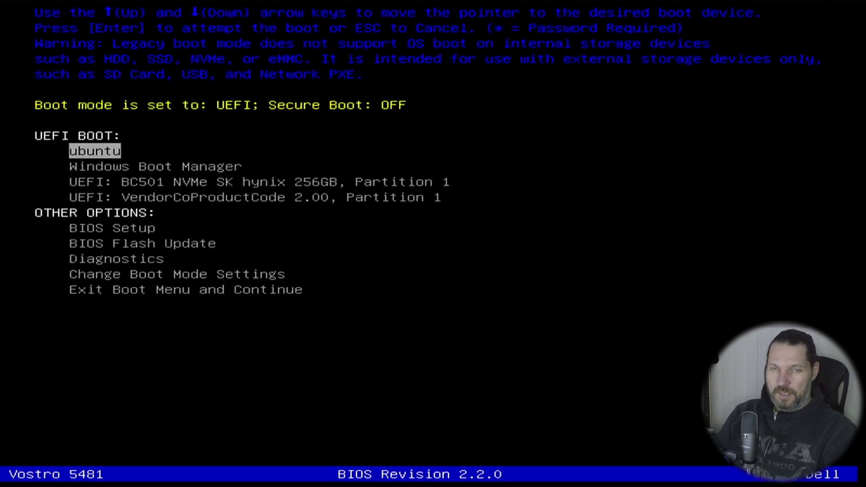
Boot from 'UEFI: VendorCoProductCode 2.00, Partition 1' and start 'Try or Install Ubuntu'.
{"action": "key", "text": "Down"}
{"action": "key", "text": "Down"}
{"action": "key", "text": "Down"}
{"action": "key", "text": "Return"}
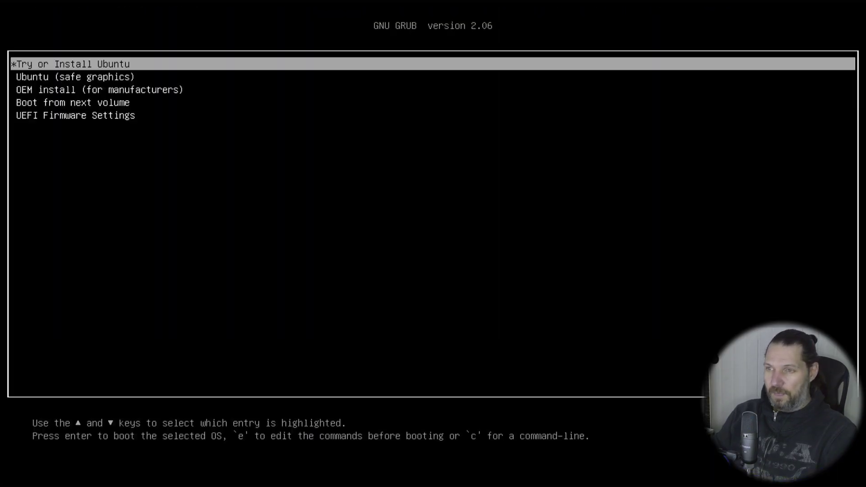
{"action": "key", "text": "Return"}
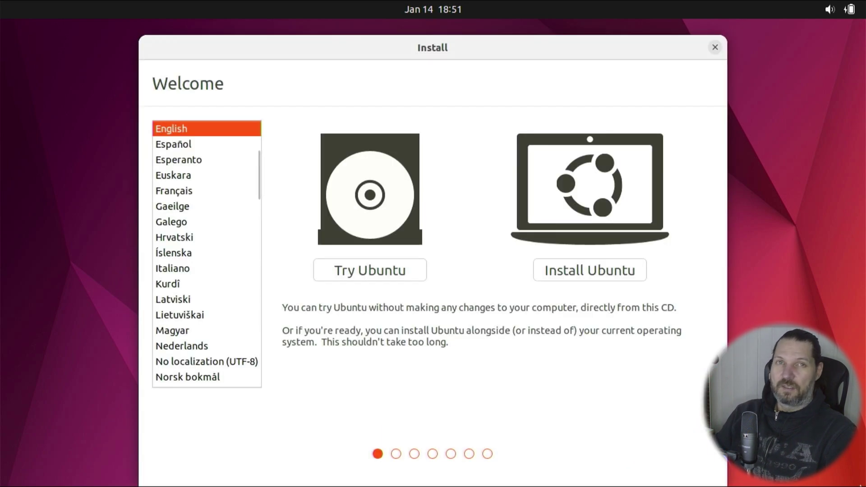
Restart the install with English (UK) keyboard, no Wi-Fi, and the Minimal installation option.
{"action": "left_click", "coordinate": [595, 271]}
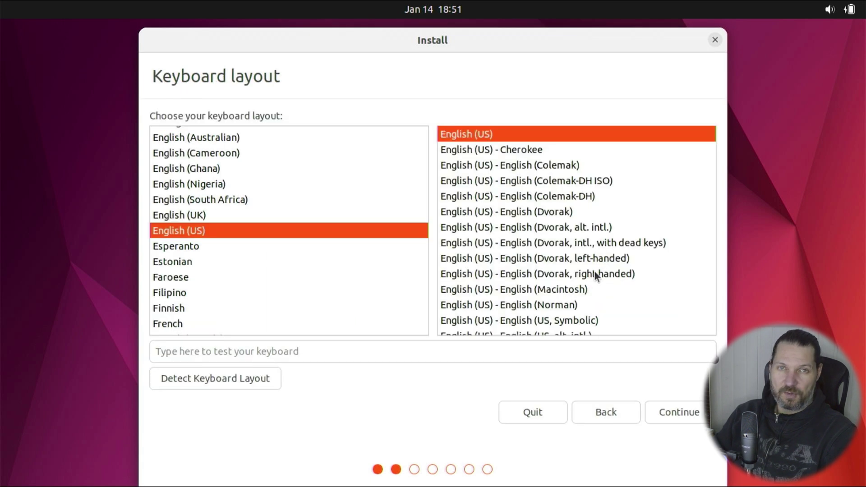
{"action": "left_click", "coordinate": [288, 212]}
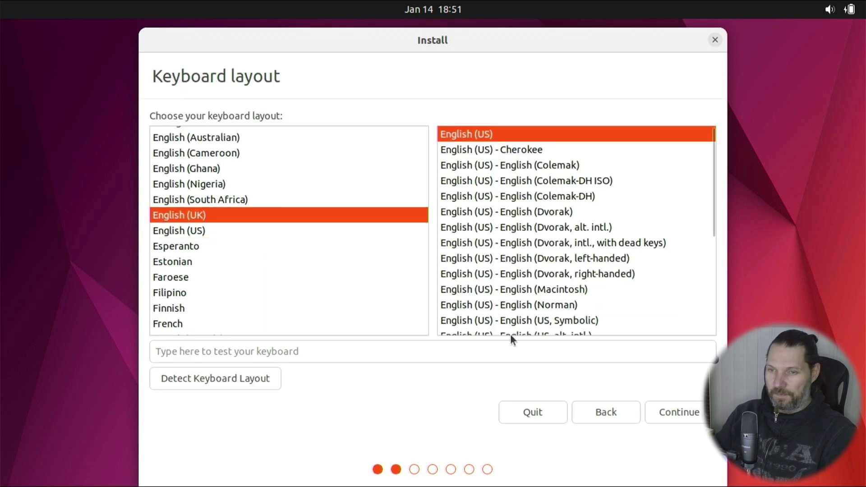
{"action": "left_click", "coordinate": [667, 414]}
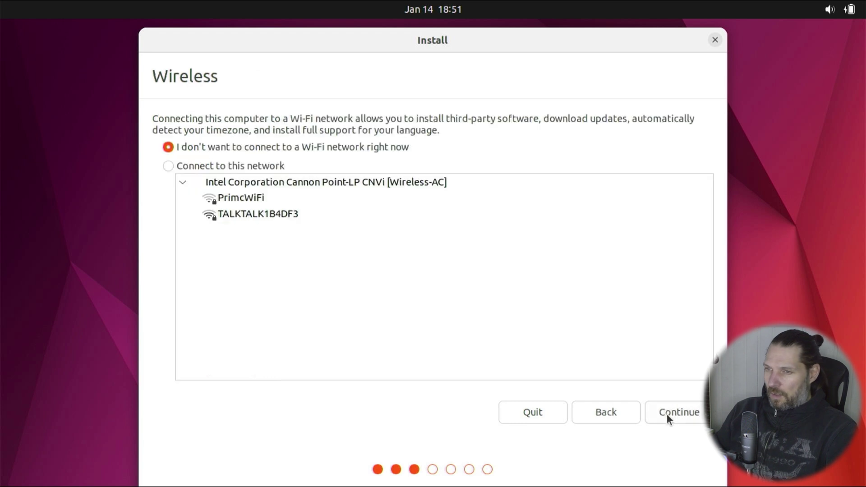
{"action": "left_click", "coordinate": [664, 419]}
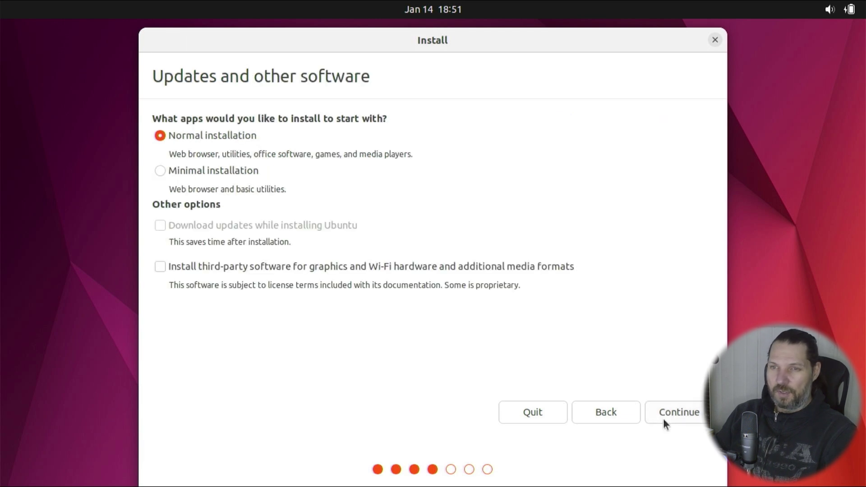
{"action": "left_click", "coordinate": [231, 170]}
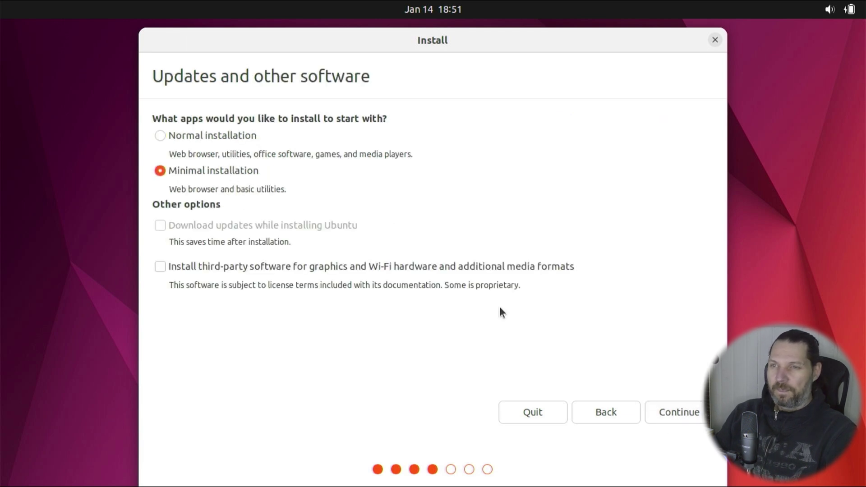
{"action": "left_click", "coordinate": [676, 412]}
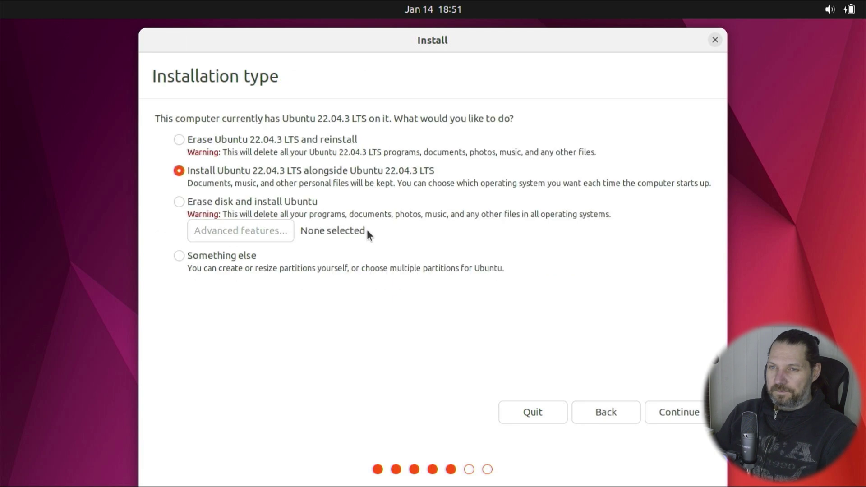
Choose Erase disk and install Ubuntu, confirm the partition changes, and set the location to London.
{"action": "left_click", "coordinate": [288, 200]}
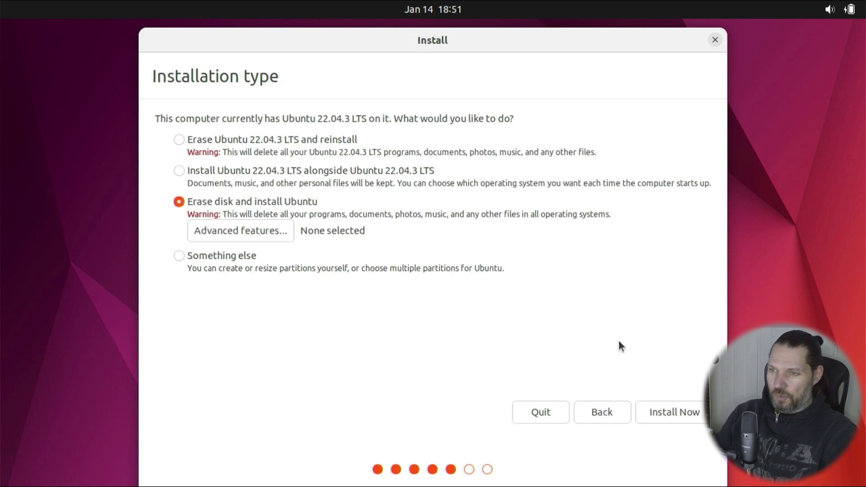
{"action": "left_click", "coordinate": [668, 416]}
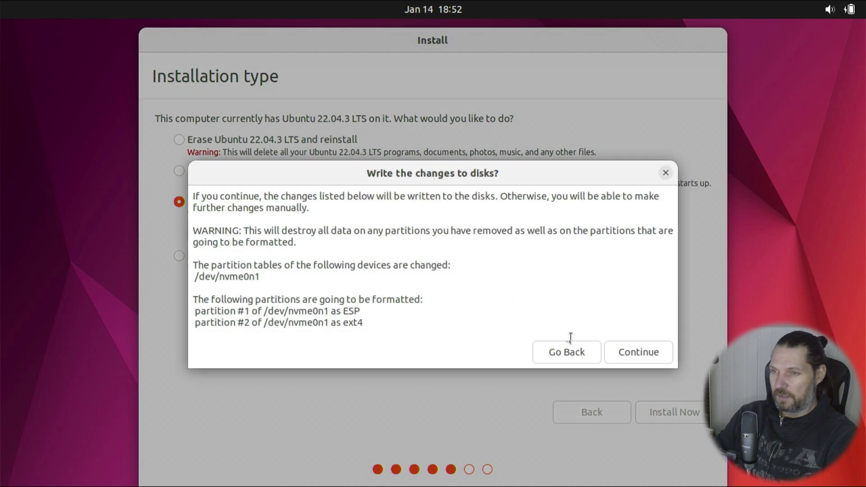
{"action": "left_click", "coordinate": [626, 349]}
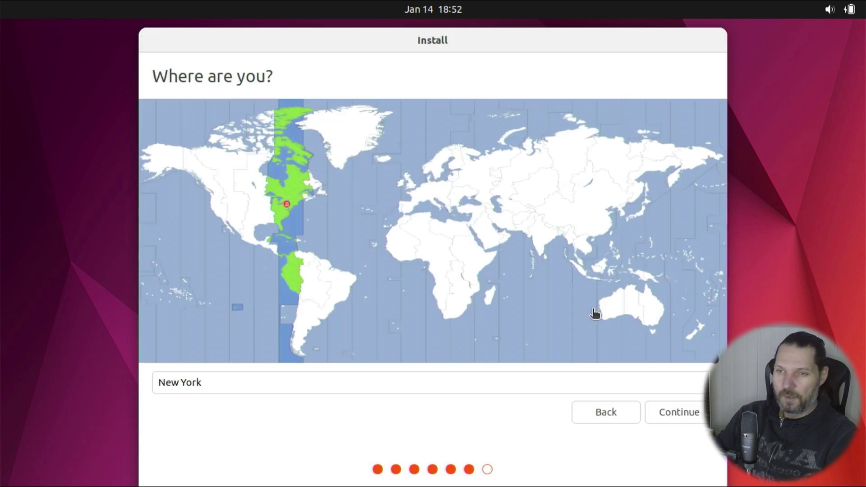
{"action": "left_click", "coordinate": [407, 181]}
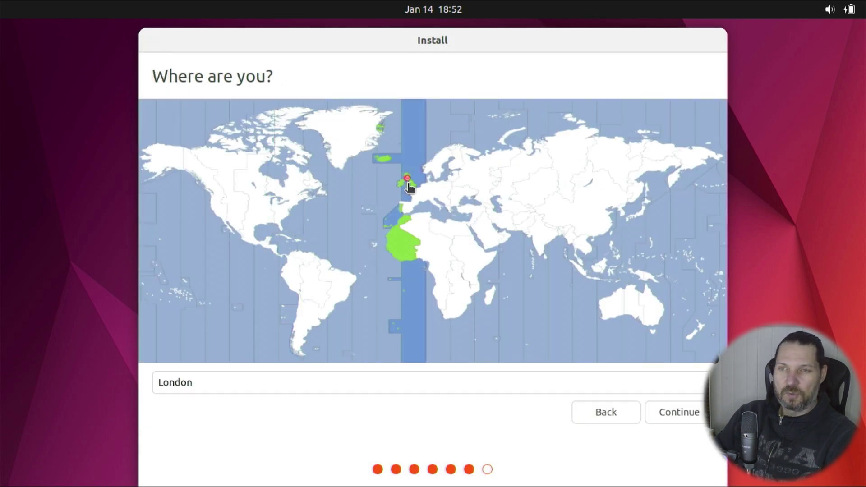
{"action": "left_click", "coordinate": [664, 412]}
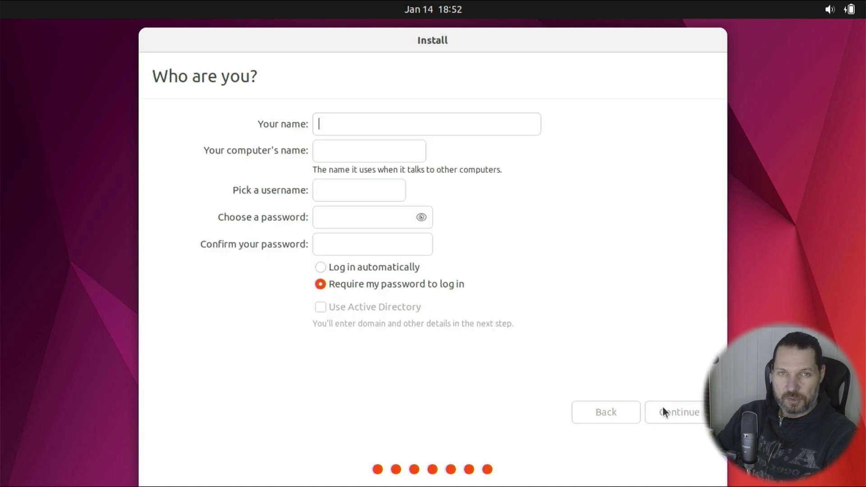
Enter the user's name, computer name DUbuntu and a confirmed password, then run the installation.
{"action": "type", "text": "skrbnik"}
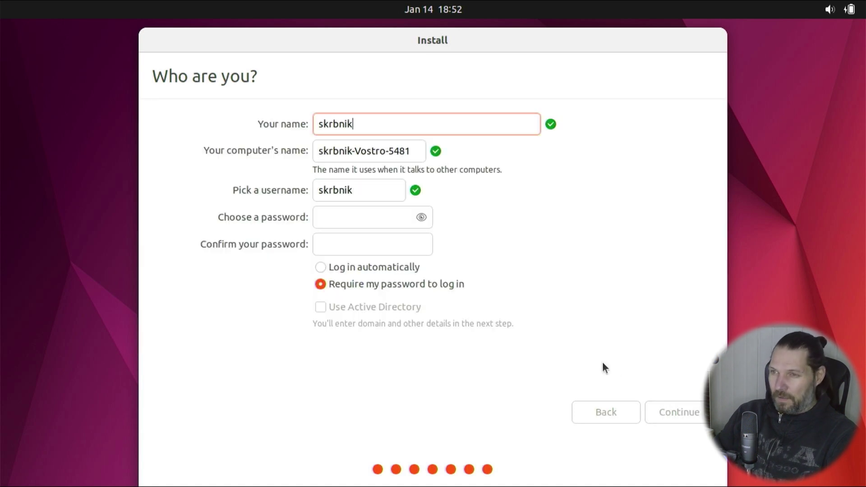
{"action": "key", "text": "Tab"}
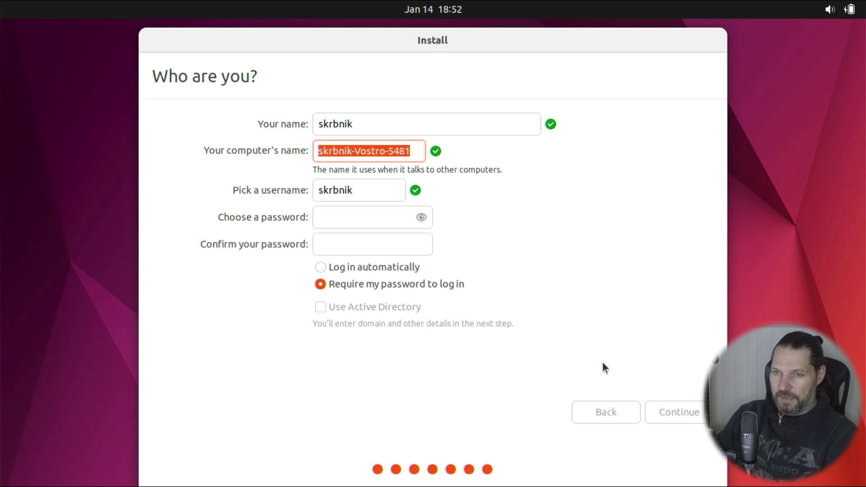
{"action": "type", "text": "DUbuntu"}
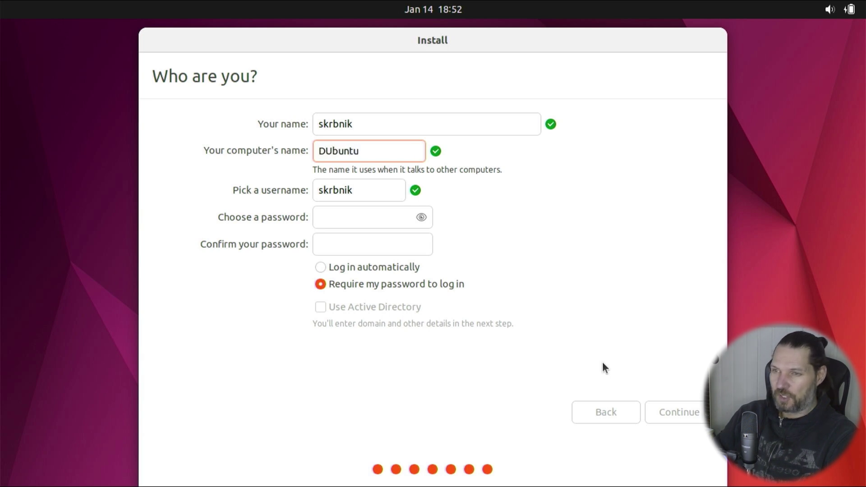
{"action": "left_click", "coordinate": [389, 222]}
{"action": "type", "text": "*********"}
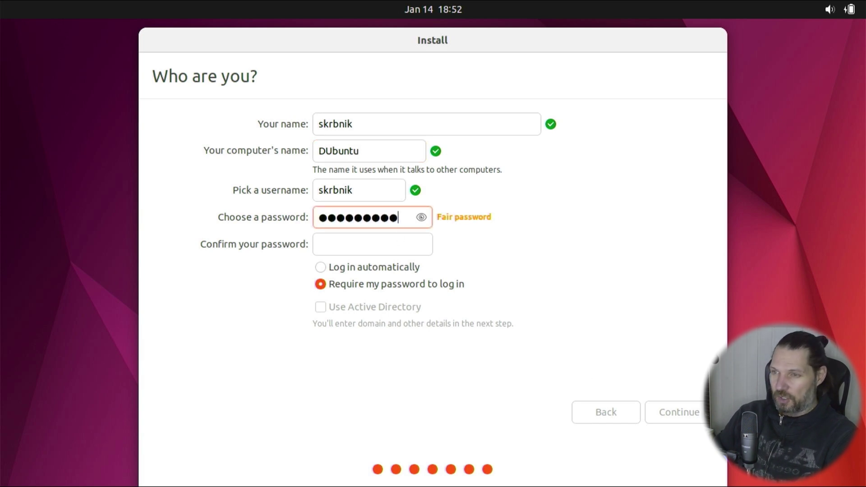
{"action": "type", "text": "***"}
{"action": "key", "text": "Tab"}
{"action": "type", "text": "*********"}
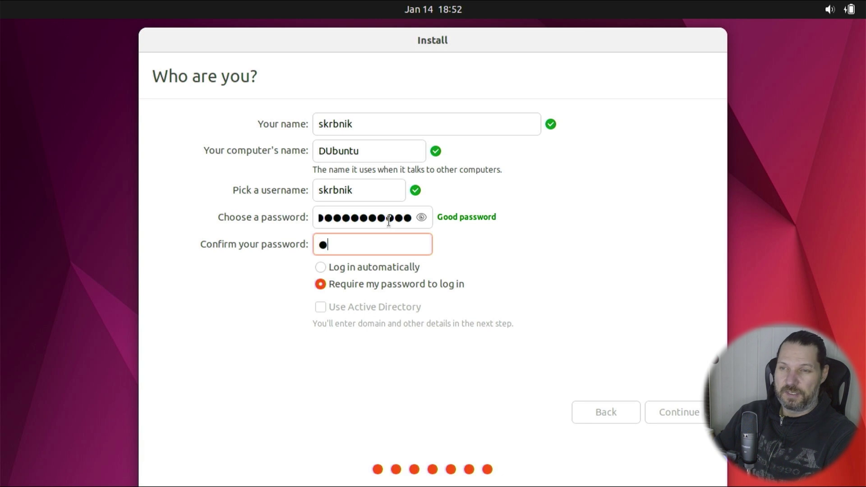
{"action": "type", "text": "**"}
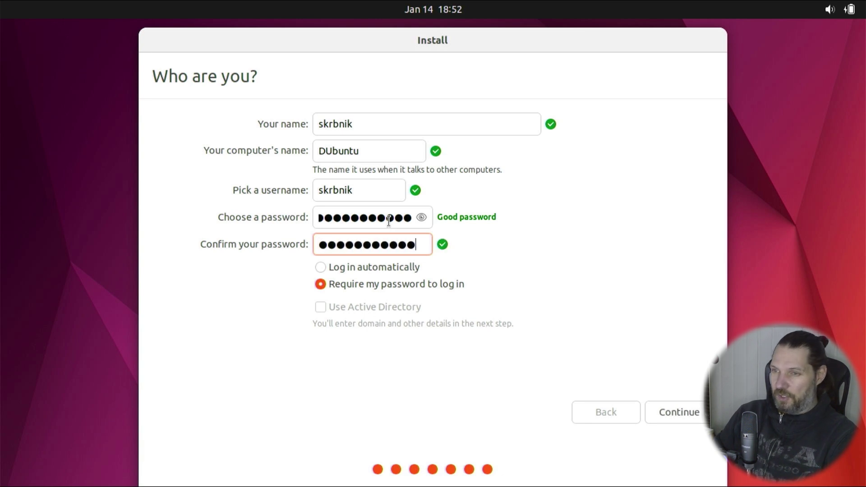
{"action": "left_click", "coordinate": [676, 416]}
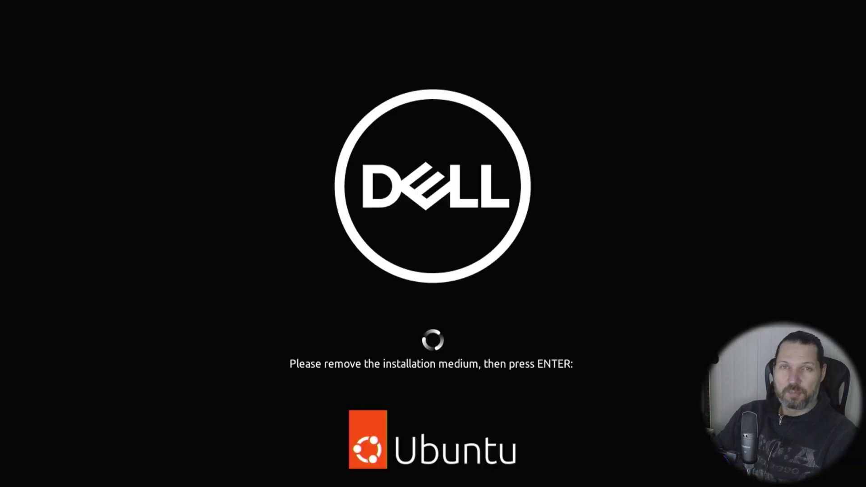
Reboot into the installed system, log in with the account password, and skip through the welcome wizard pages.
{"action": "key", "text": "Return"}
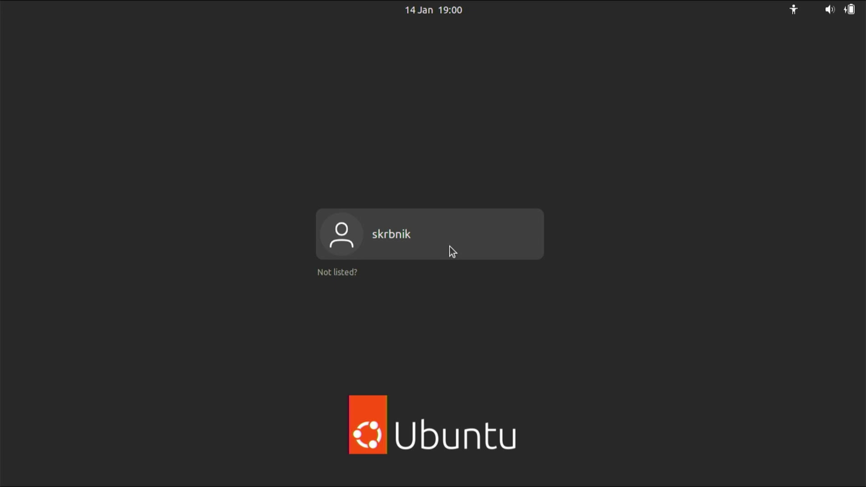
{"action": "left_click", "coordinate": [384, 234]}
{"action": "type", "text": "********"}
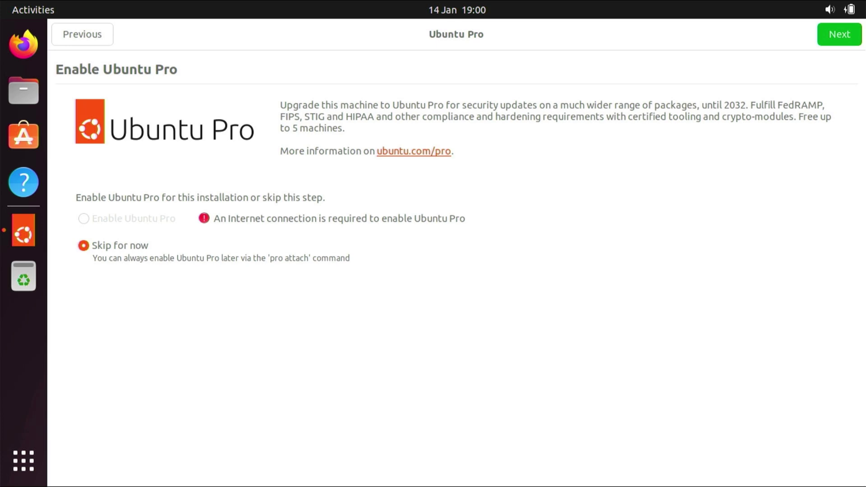
{"action": "left_click", "coordinate": [832, 35]}
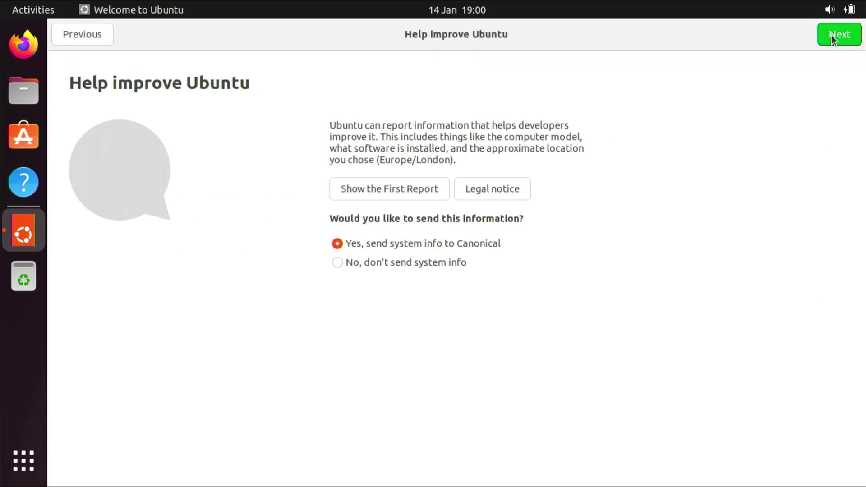
{"action": "left_click", "coordinate": [832, 35]}
{"action": "left_click", "coordinate": [832, 35]}
Close the Welcome to Ubuntu window and open the app grid of installed applications.
{"action": "left_click", "coordinate": [832, 34]}
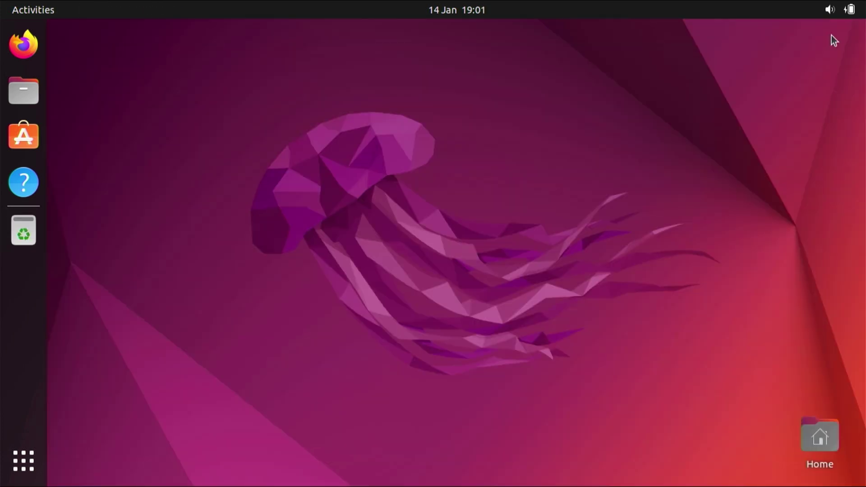
{"action": "left_click", "coordinate": [23, 461]}
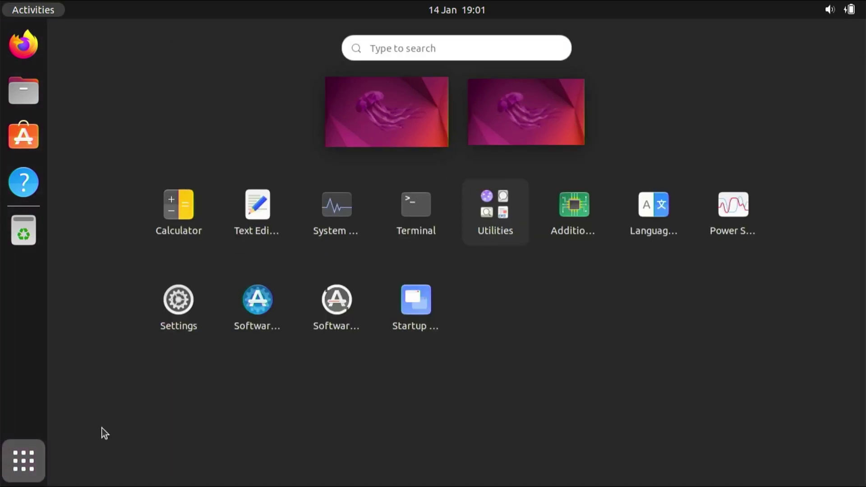